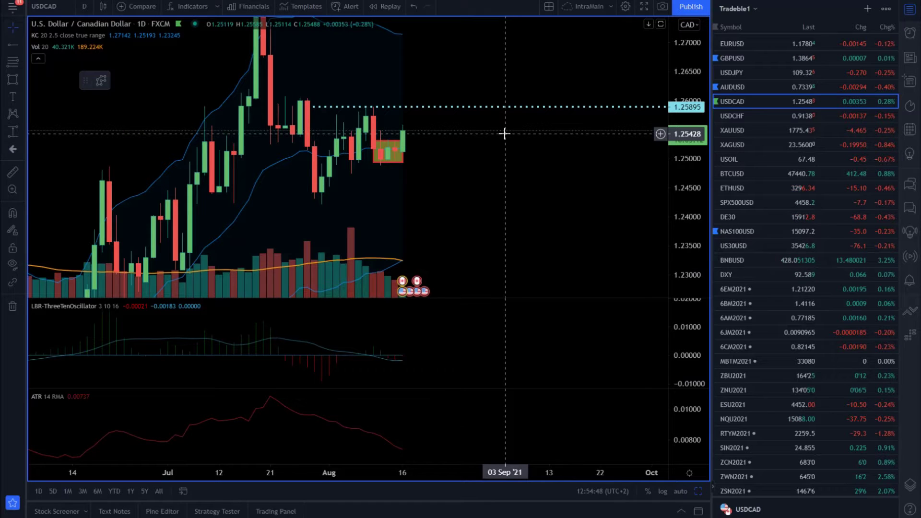
Add a horizontal ray level at 1.26075 from the 21 Jul USDCAD candle
scroll(408, 165, up, 1)
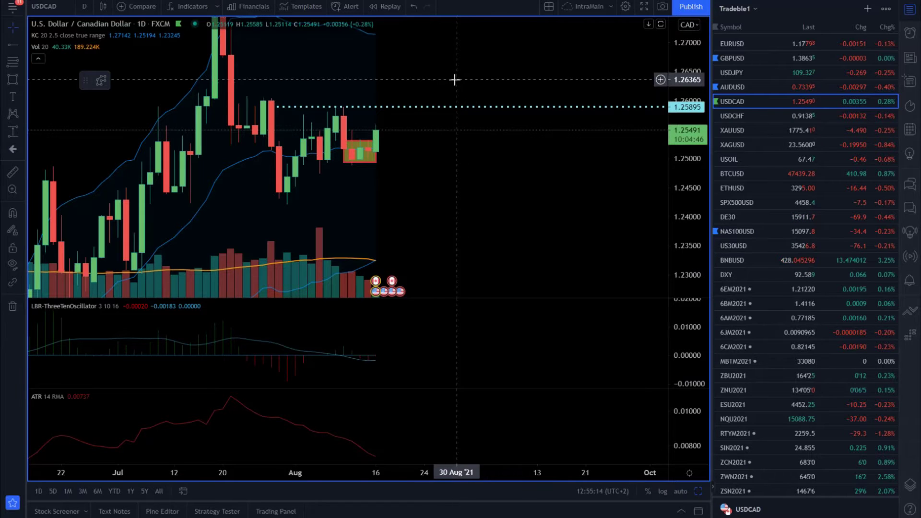
click(22, 42)
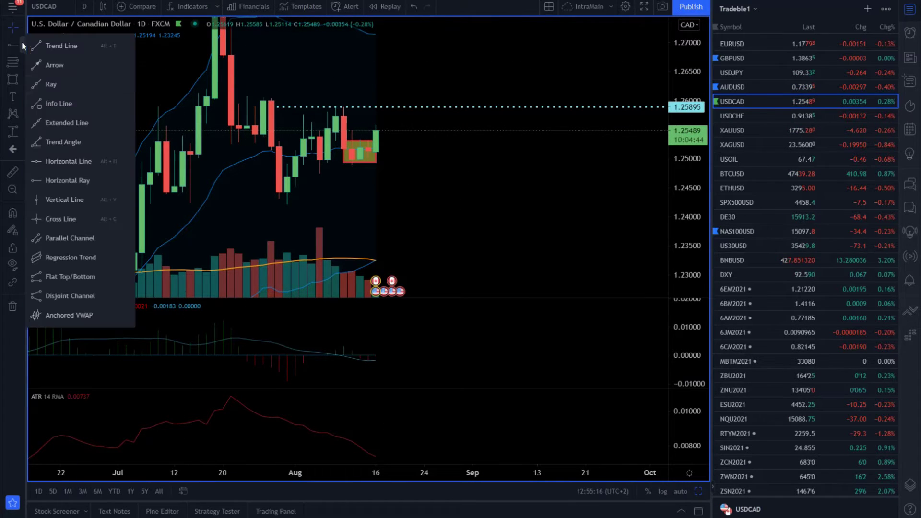
click(77, 181)
click(231, 99)
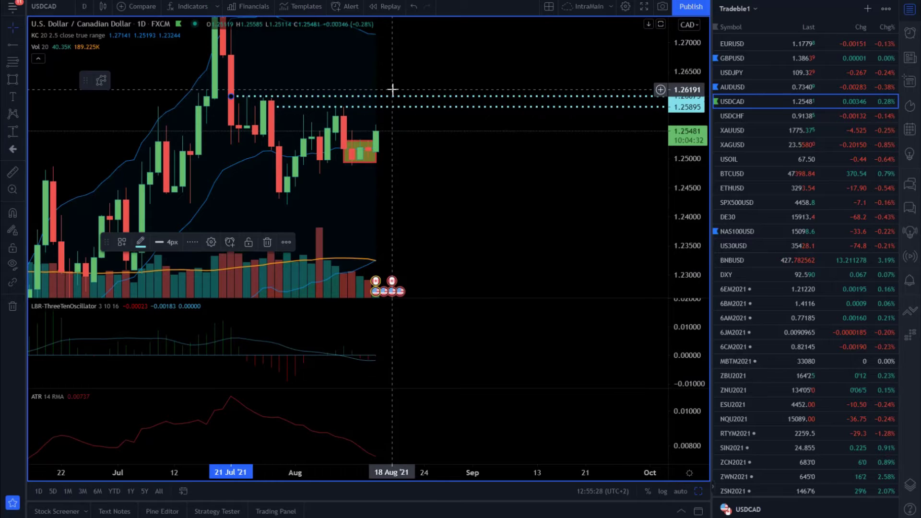
Shift the chart to higher prices, then draw a trial rectangle and discard it
mouse_move(399, 78)
mouse_down()
mouse_move(401, 117)
mouse_move(370, 158)
mouse_up()
click(12, 79)
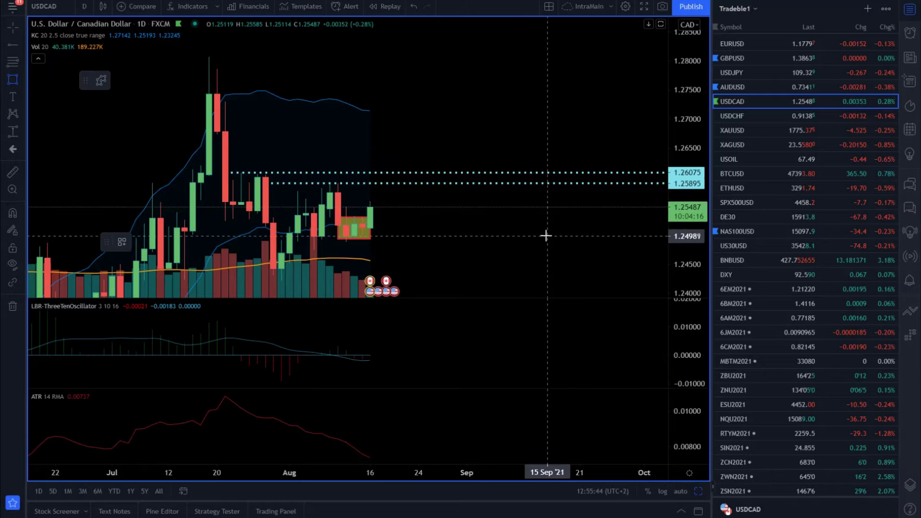
drag(446, 255, 431, 194)
key(Escape)
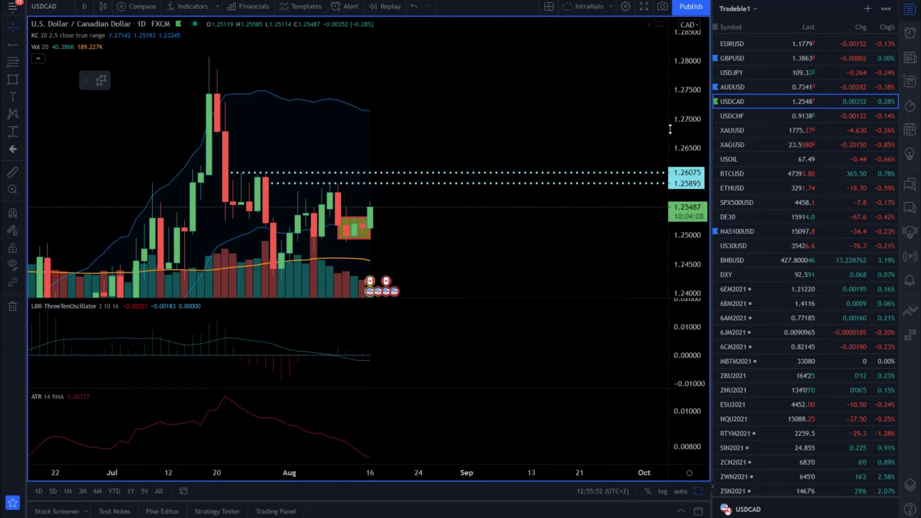
Switch to GBPUSD daily and draw a box from the 9 Aug candle over the latest candles
click(726, 60)
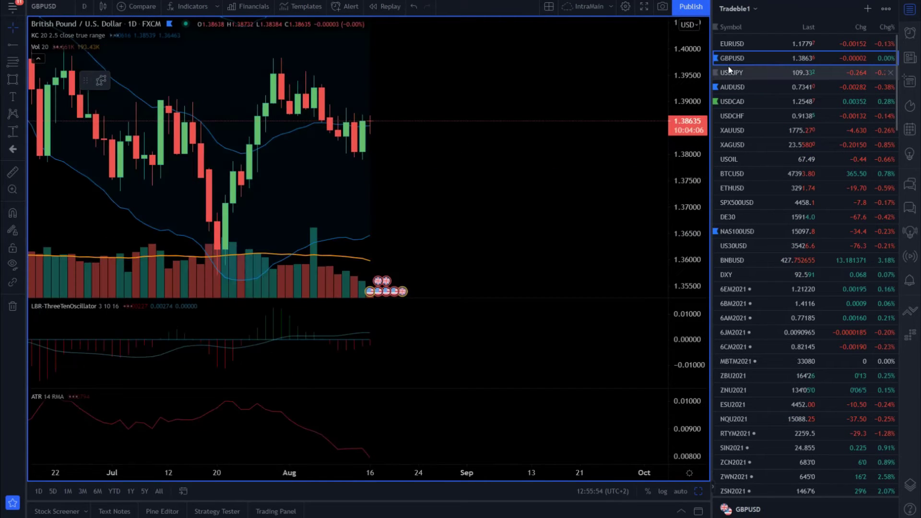
click(13, 79)
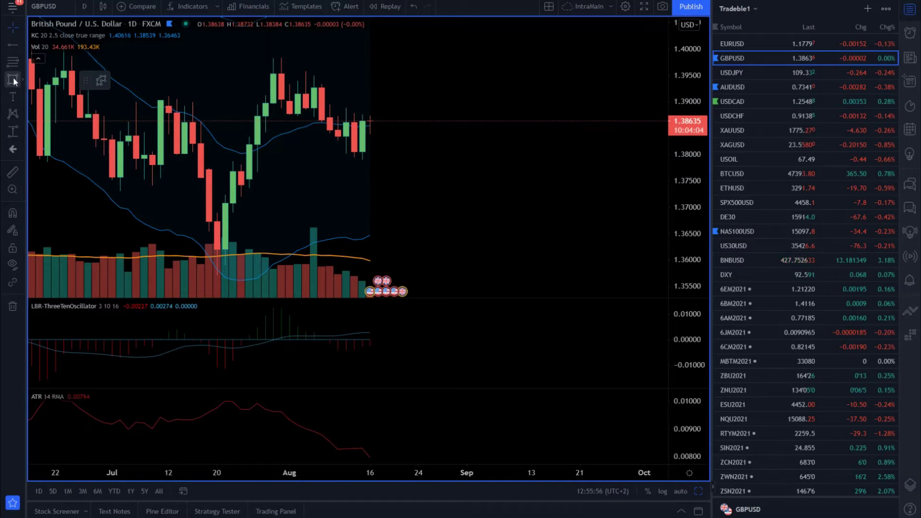
click(330, 106)
click(378, 163)
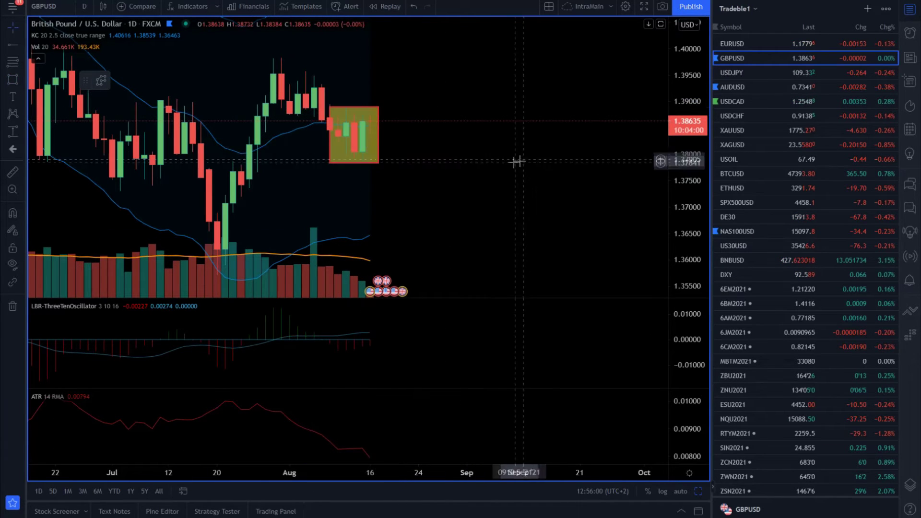
Select the new GBPUSD box and check its extent over the mid-August candles
click(352, 134)
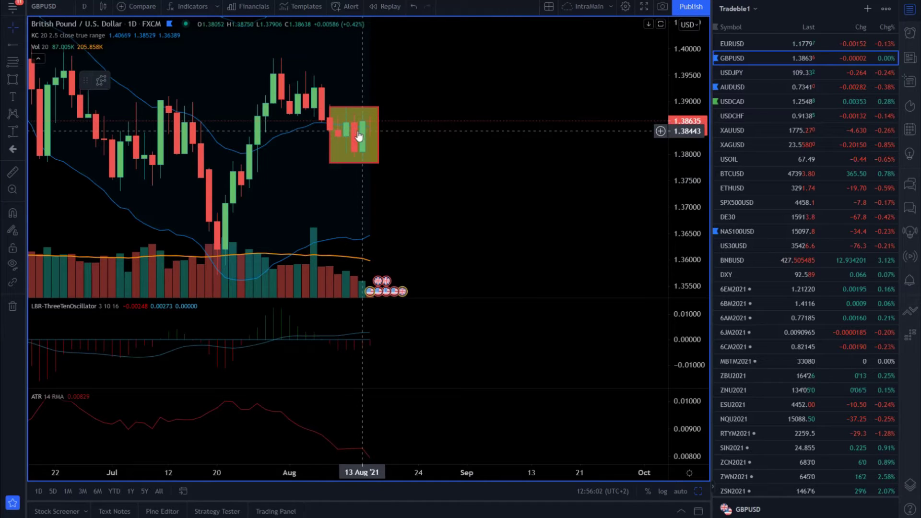
click(435, 148)
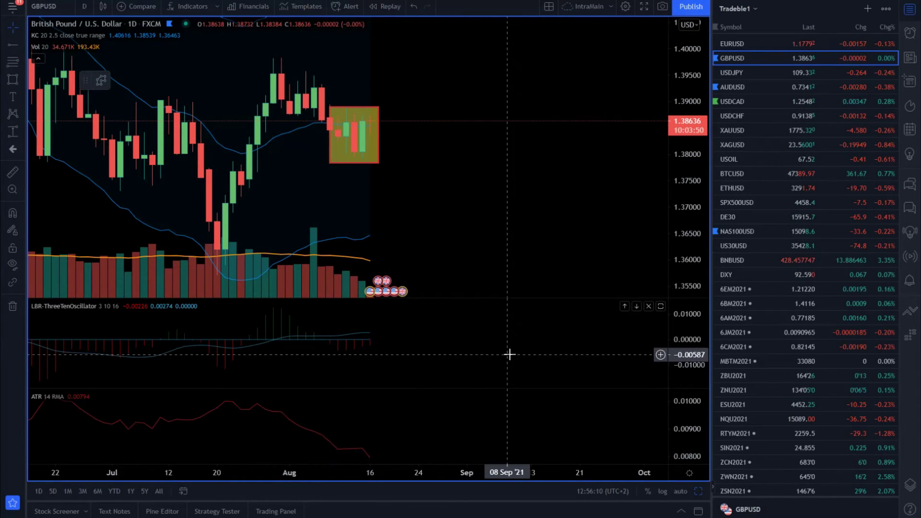
scroll(507, 349, down, 2)
scroll(468, 173, up, 1)
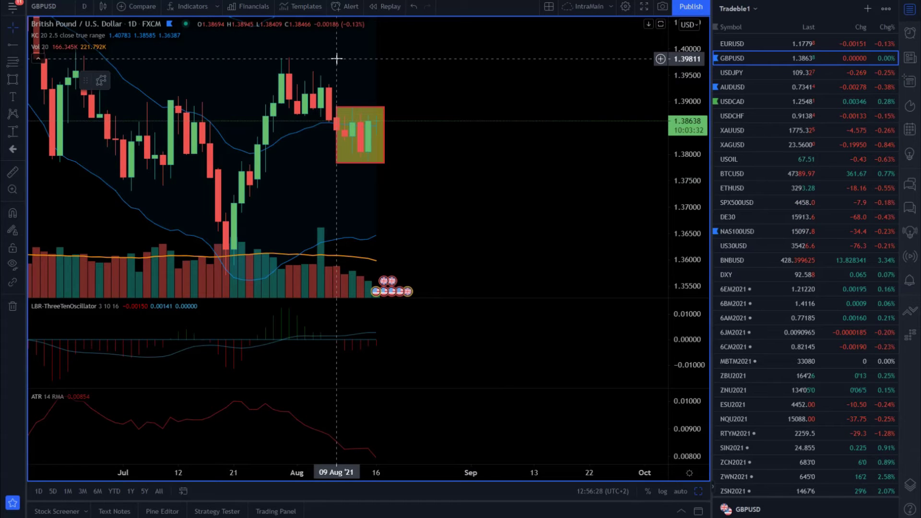
click(385, 162)
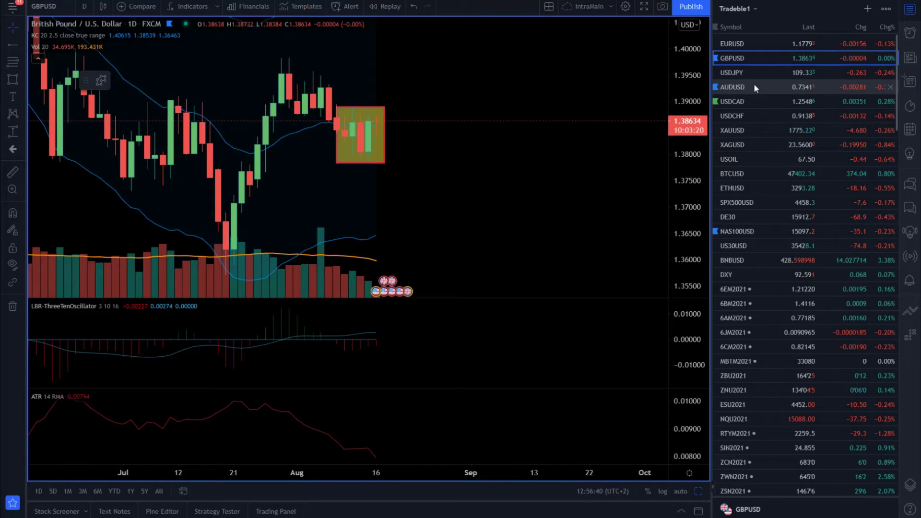
Switch to XAUUSD gold spot and draw a thin zone along the July lows near 1790
click(758, 131)
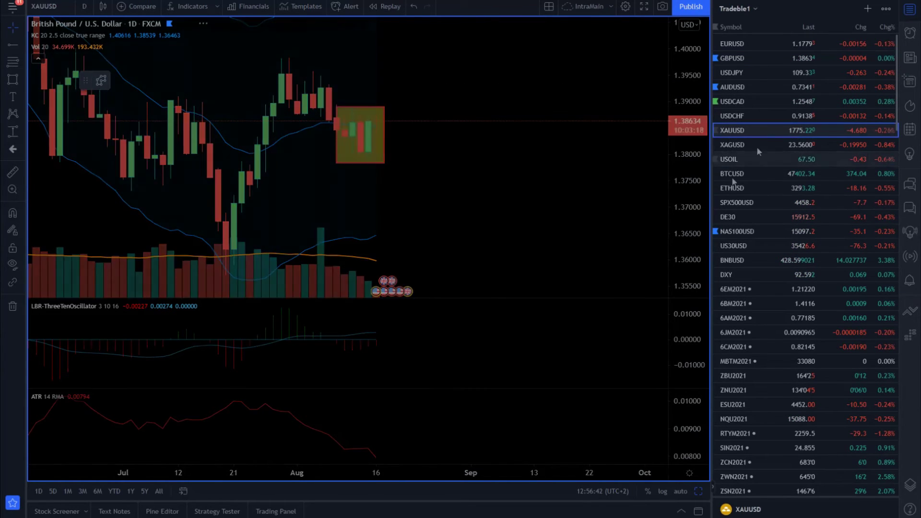
scroll(532, 176, down, 3)
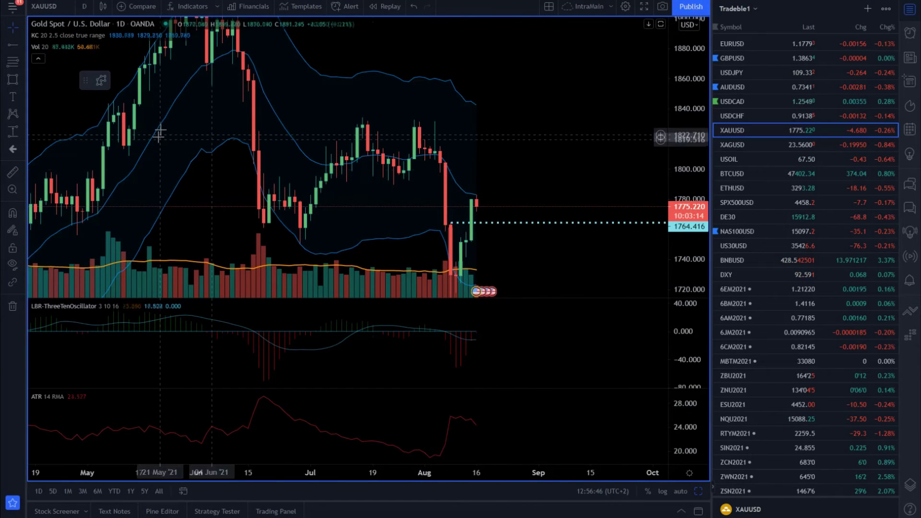
scroll(201, 137, up, 2)
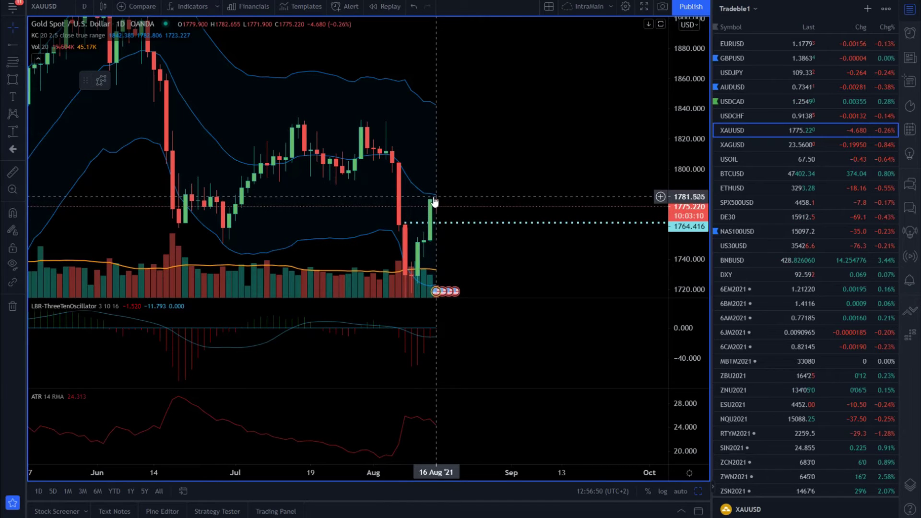
click(13, 79)
drag(261, 181, 450, 185)
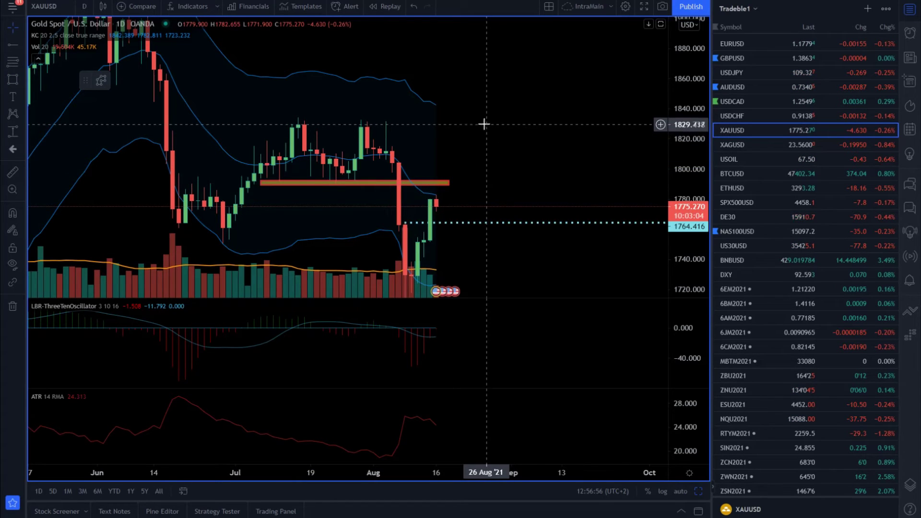
Pan the gold chart to show lower prices and scroll the watchlist down
scroll(496, 132, right, 1)
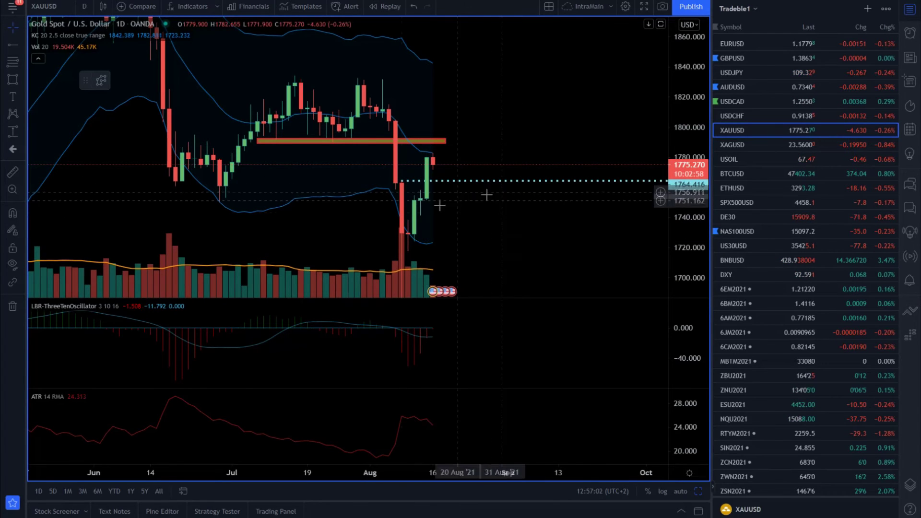
scroll(380, 216, down, 3)
drag(381, 206, 383, 168)
scroll(381, 168, up, 2)
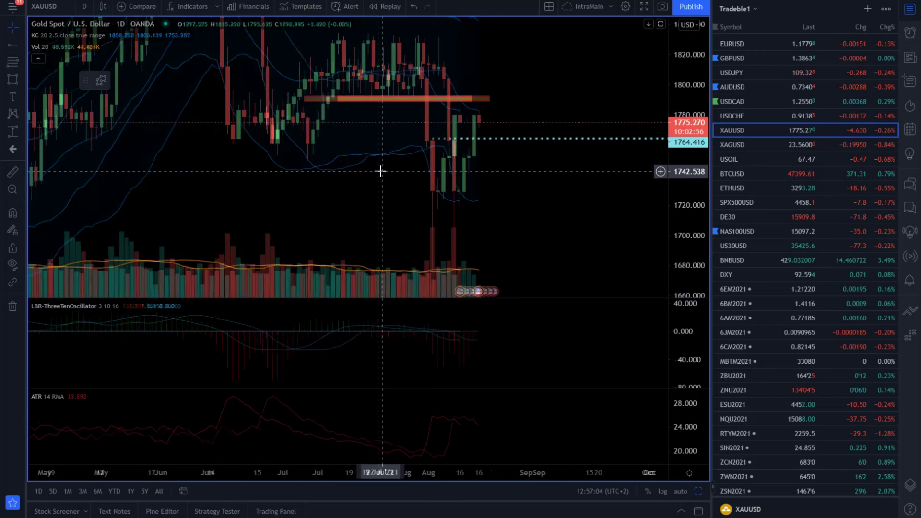
scroll(773, 192, down, 10)
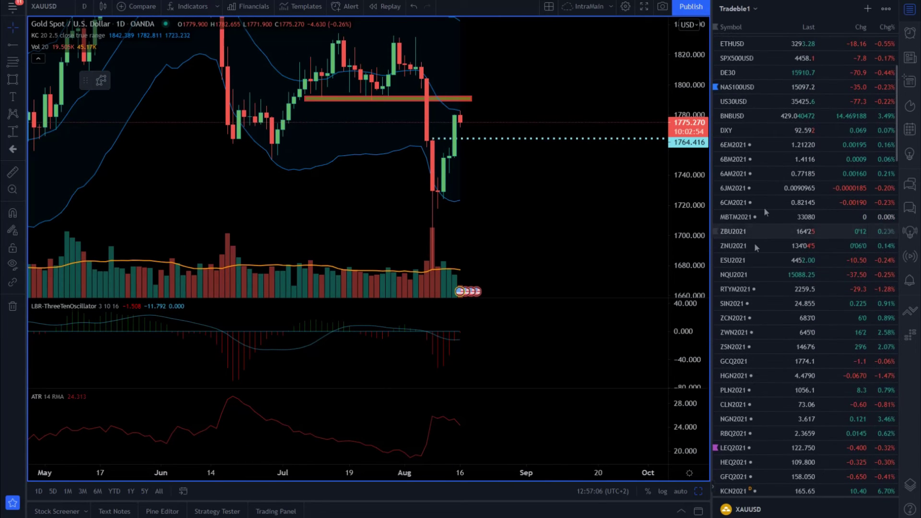
scroll(762, 269, down, 6)
Load GC1! gold futures in the four-chart layout at 30m, 1h, 2h and daily timeframes
click(734, 356)
scroll(714, 331, down, 1)
scroll(504, 218, up, 3)
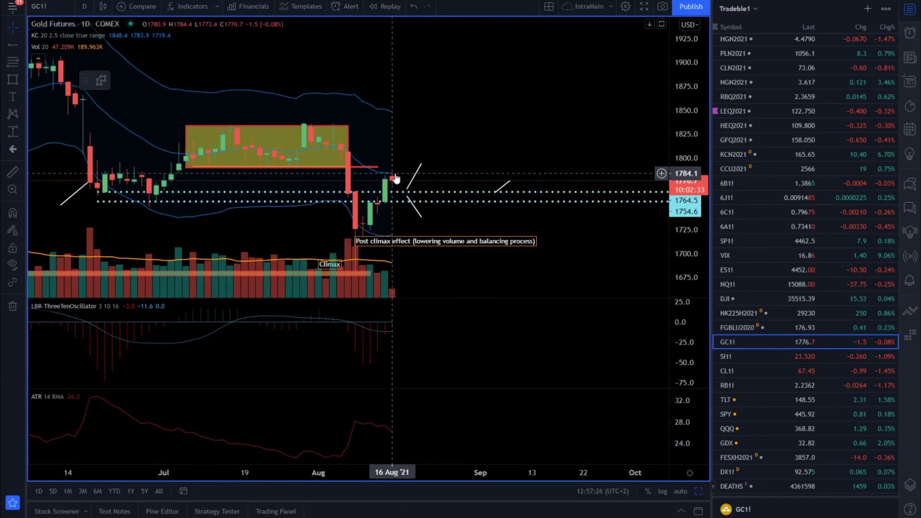
click(699, 492)
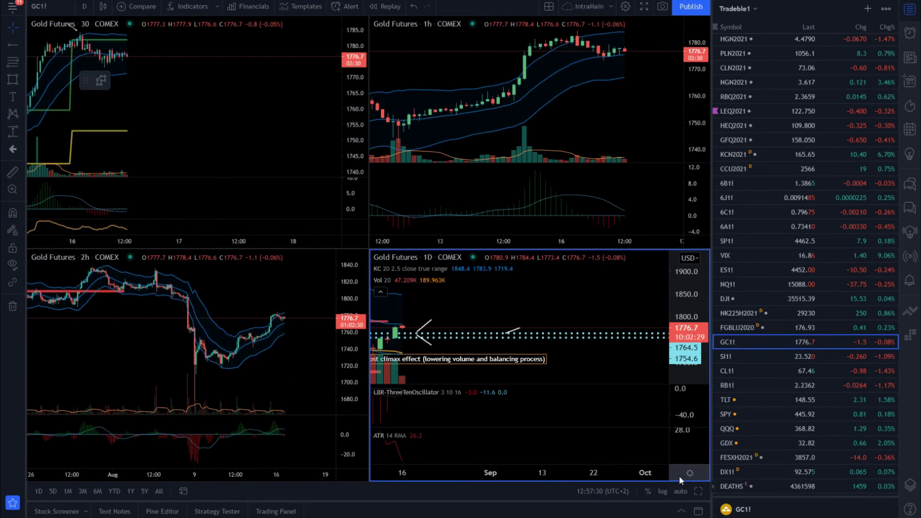
scroll(408, 336, down, 5)
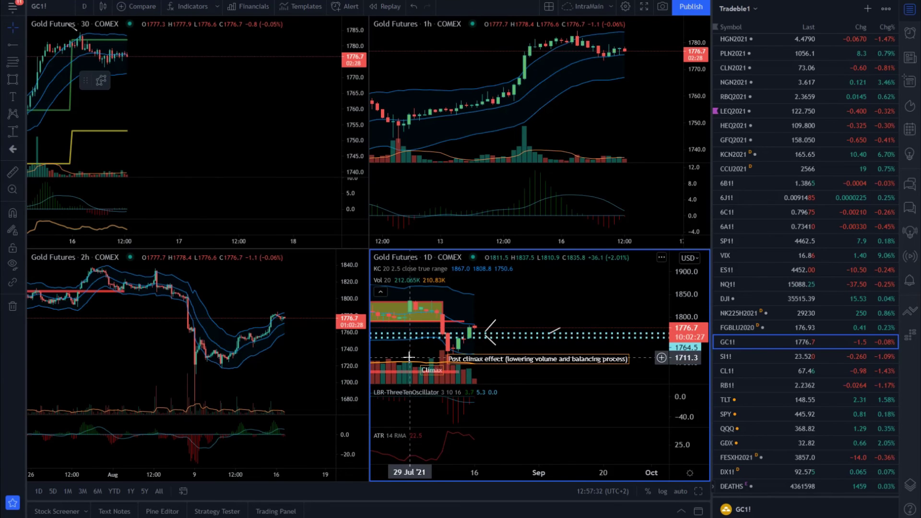